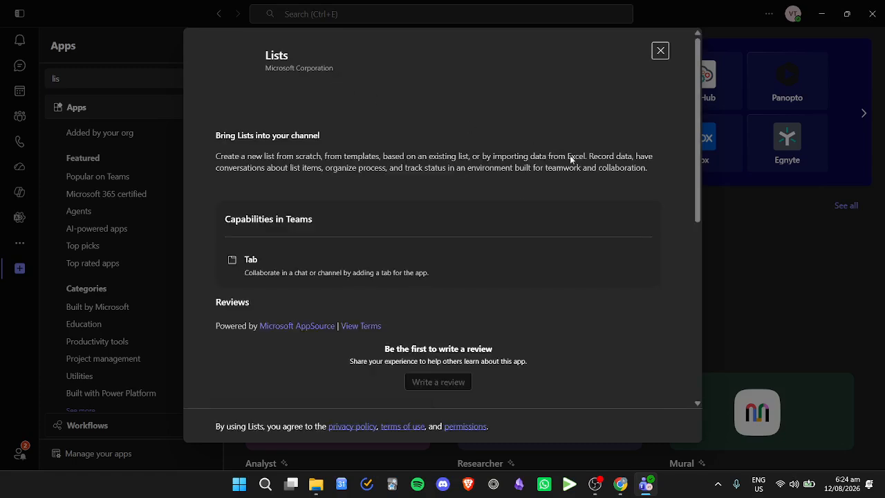
# Add the Lists app as a tab in the howtovideos team's General channel, keeping the channel post about it enabled.
pyautogui.click(293, 94)
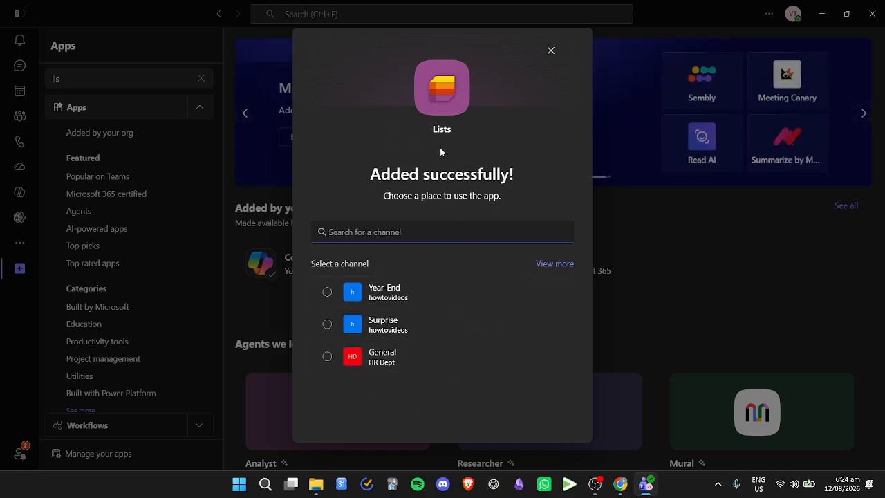
pyautogui.click(326, 356)
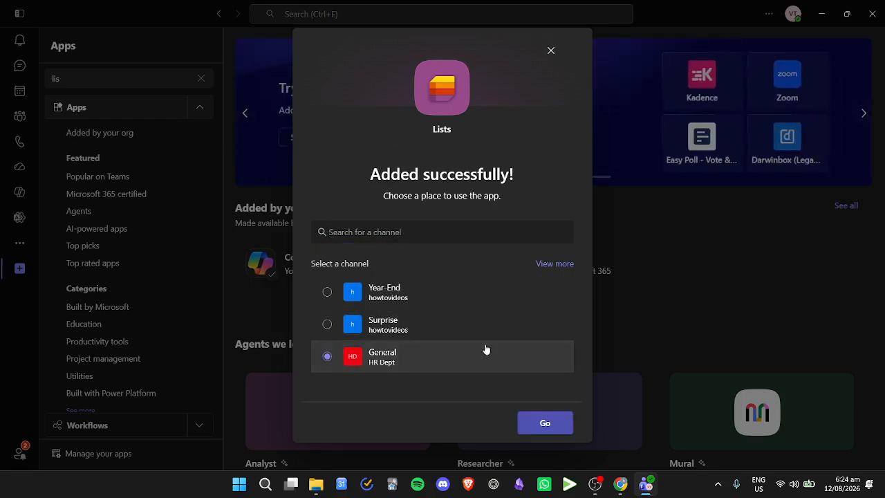
pyautogui.click(558, 263)
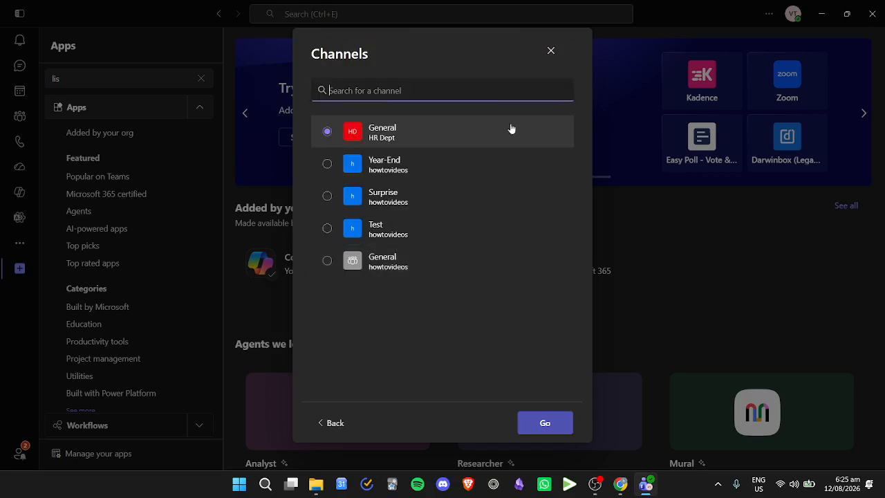
pyautogui.click(439, 227)
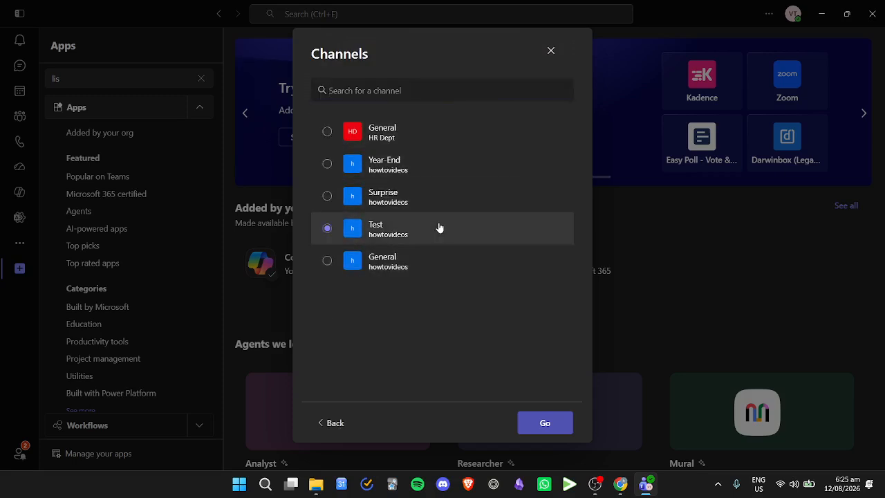
pyautogui.click(348, 263)
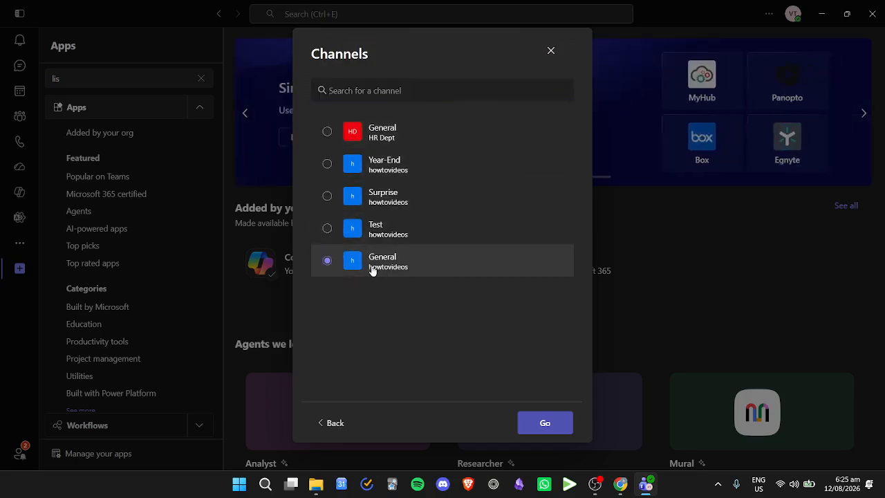
pyautogui.click(545, 423)
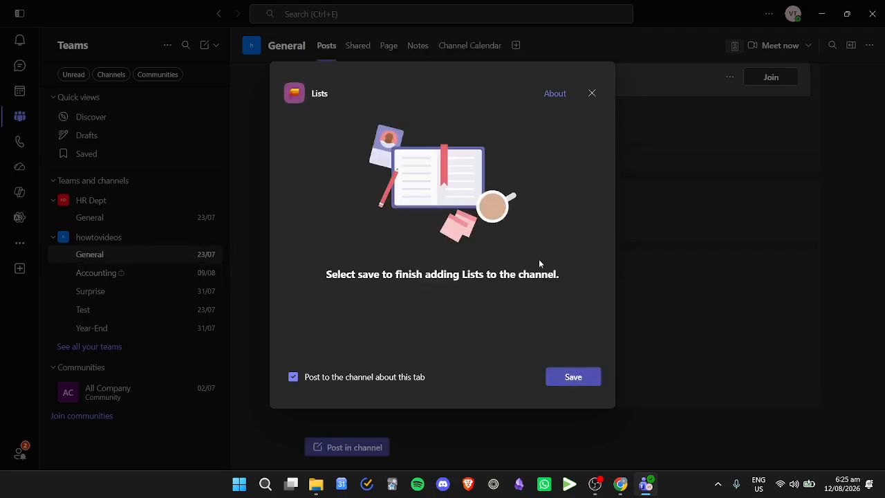
pyautogui.click(578, 377)
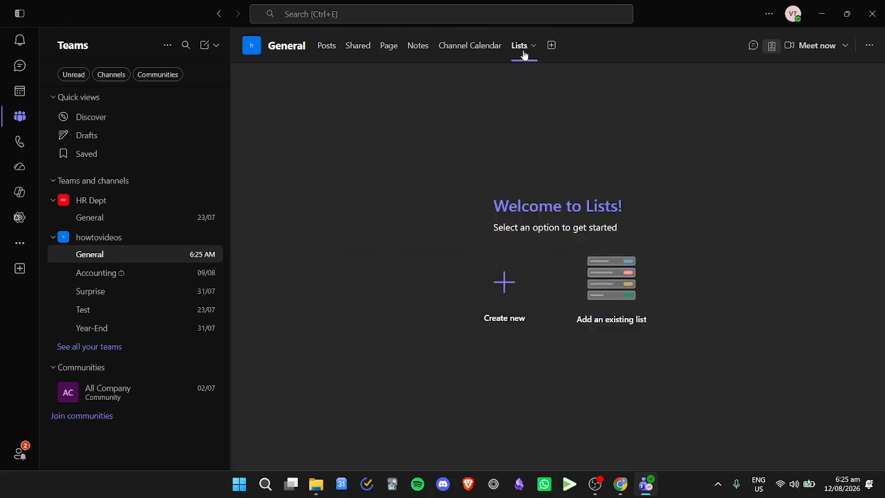
pyautogui.click(125, 291)
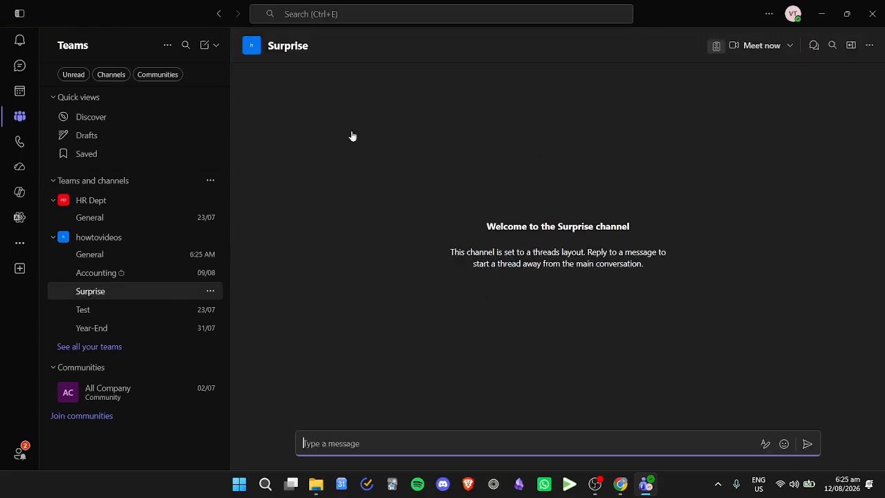
pyautogui.click(473, 45)
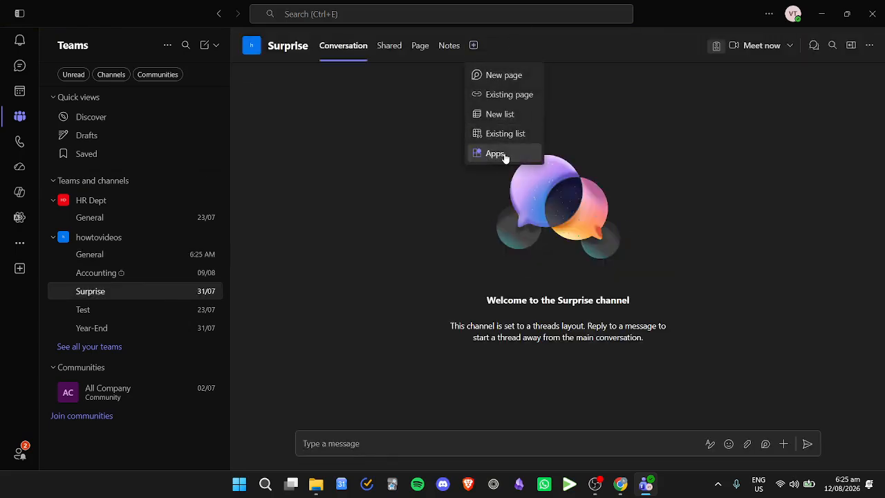
pyautogui.click(504, 154)
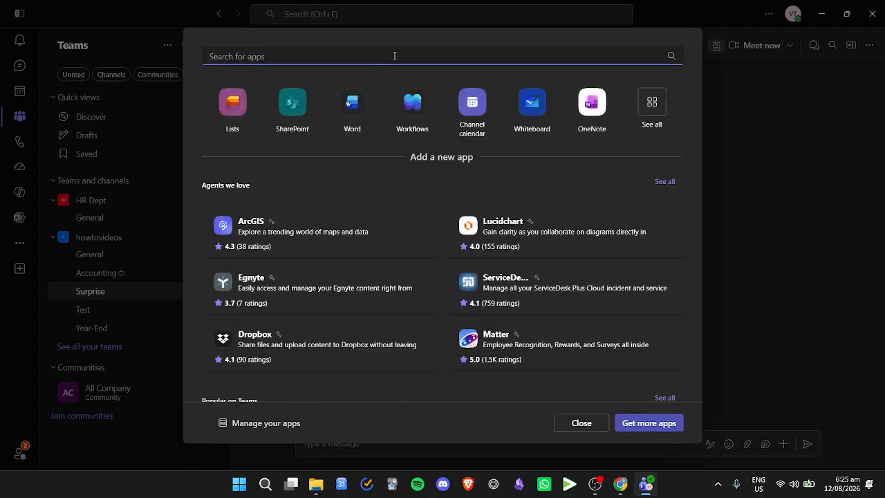
pyautogui.click(781, 173)
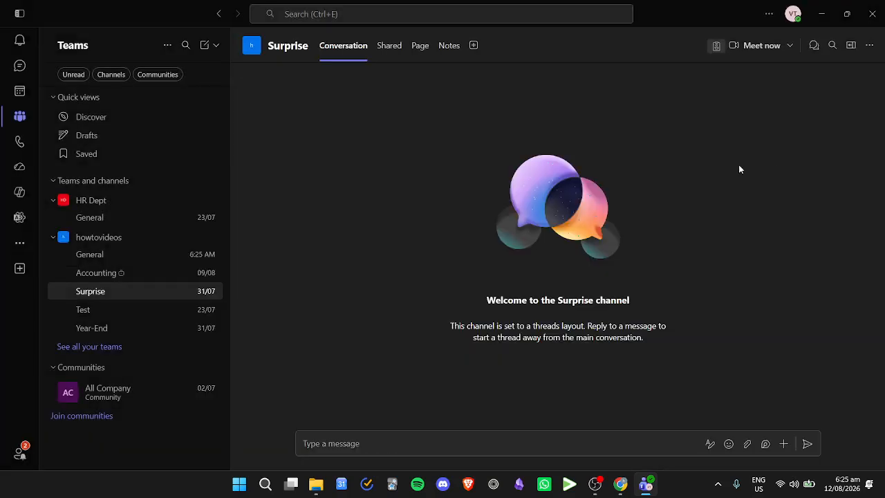
pyautogui.click(166, 253)
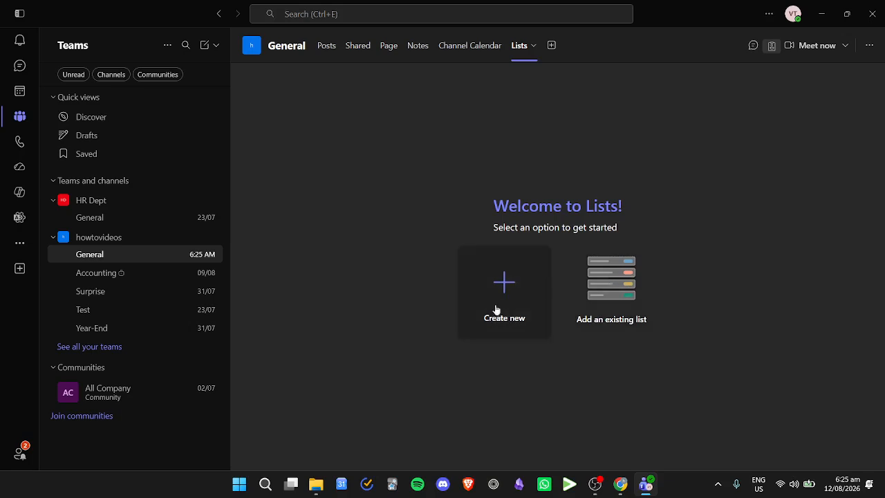
pyautogui.click(636, 279)
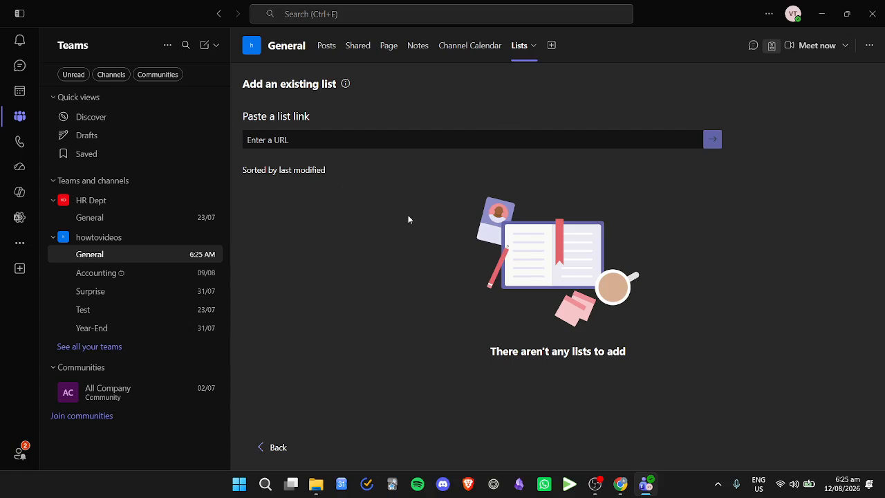
pyautogui.click(280, 446)
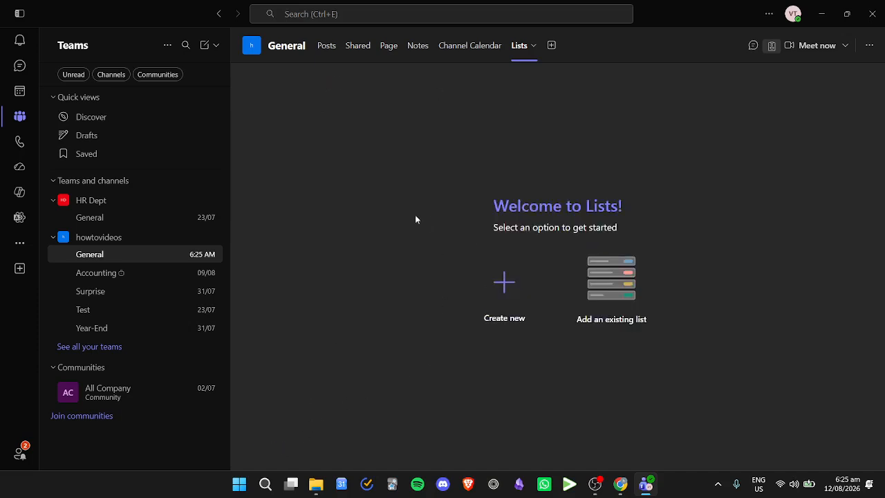
# Create a blank list named ToDo in the General channel's Lists tab.
pyautogui.click(524, 299)
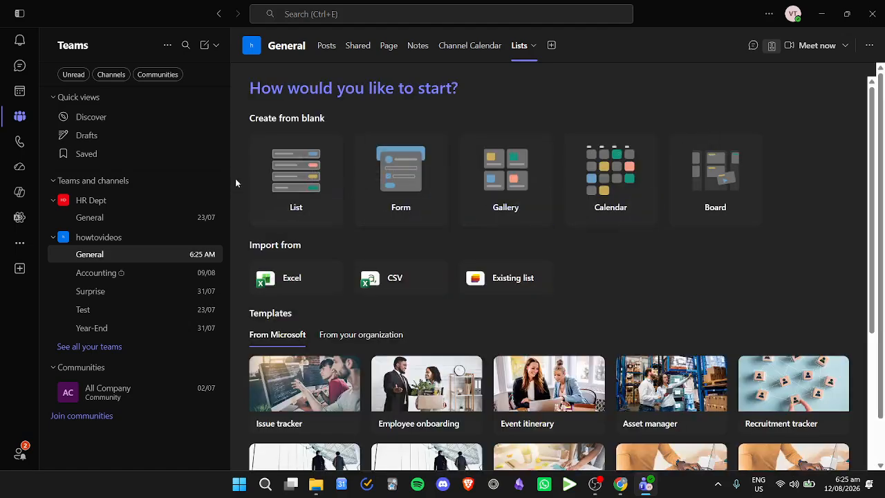
pyautogui.scroll(-3, 728, 256)
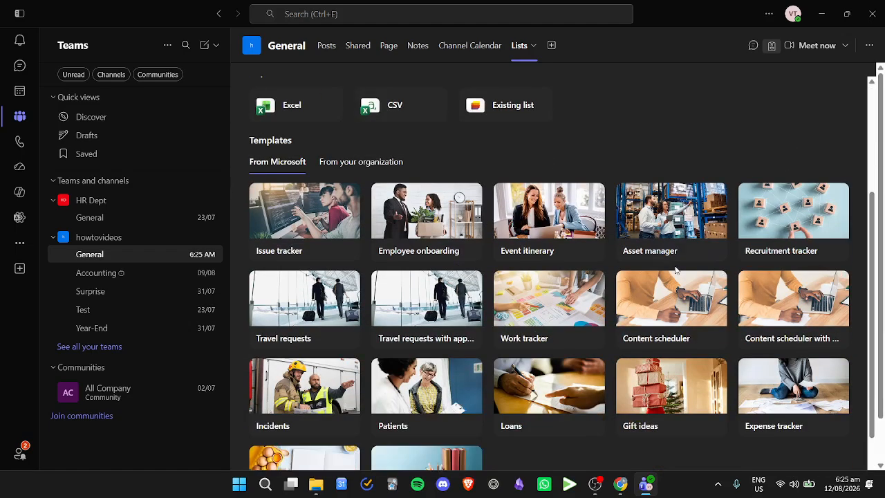
pyautogui.scroll(3, 681, 267)
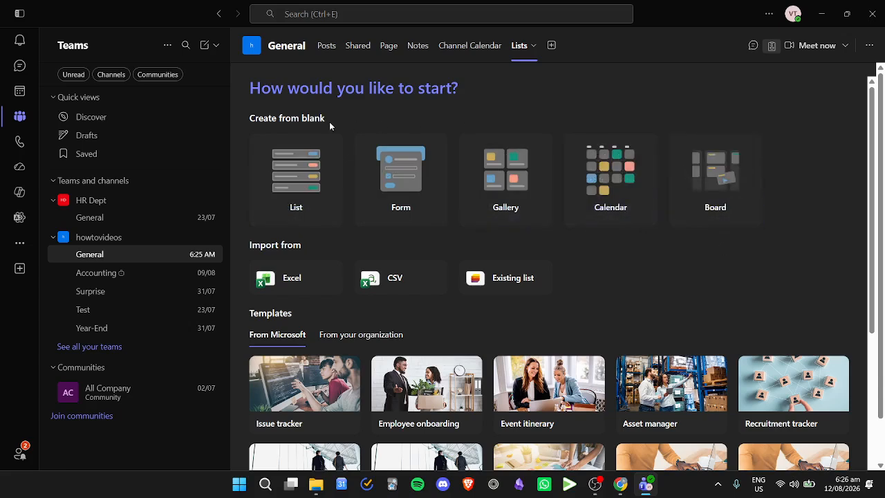
pyautogui.click(297, 158)
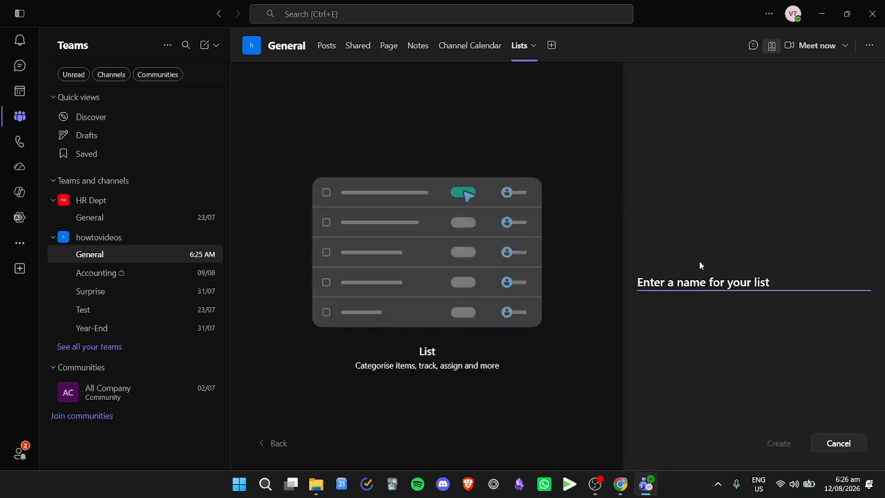
pyautogui.write('To')
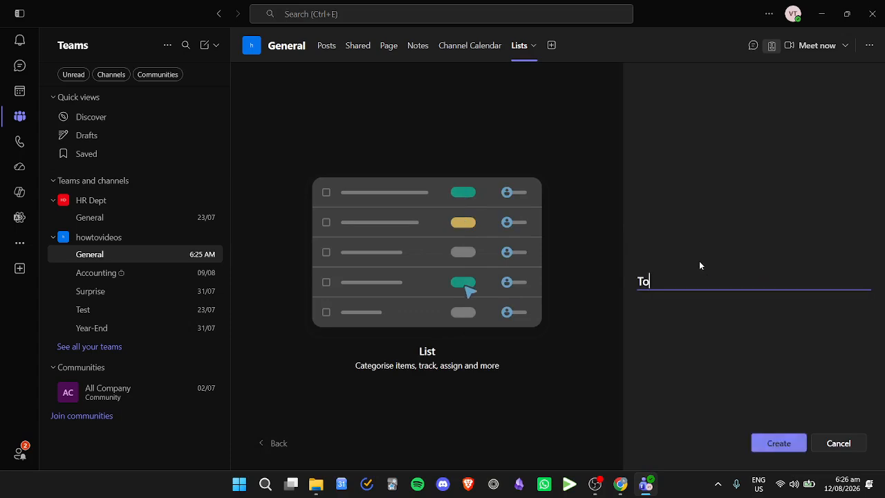
pyautogui.write('Do')
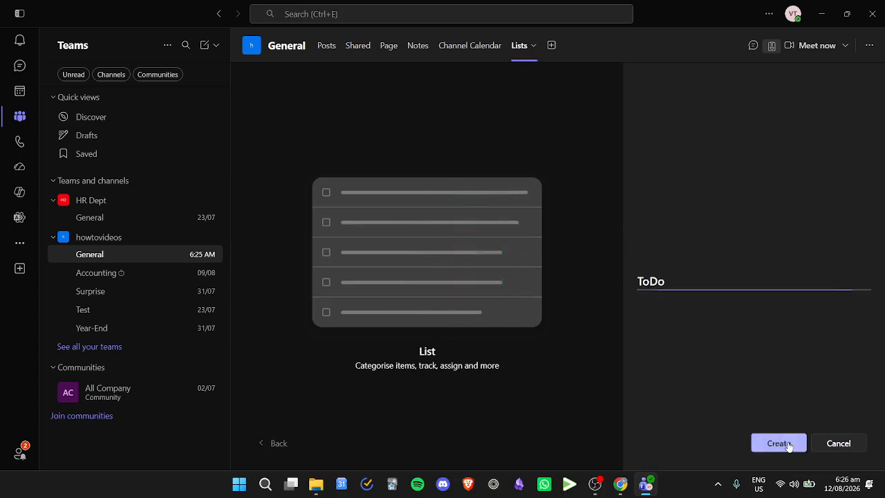
pyautogui.click(784, 442)
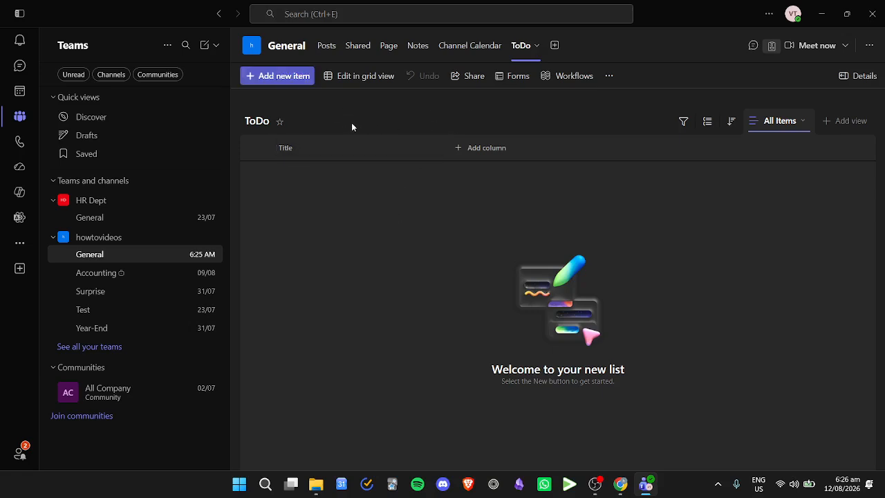
# Add a new item titled Sample to the ToDo list.
pyautogui.click(292, 77)
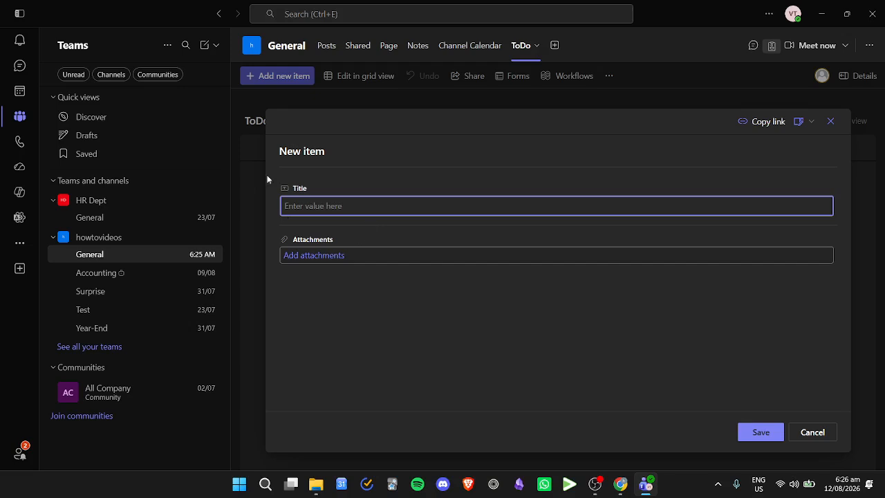
pyautogui.click(379, 168)
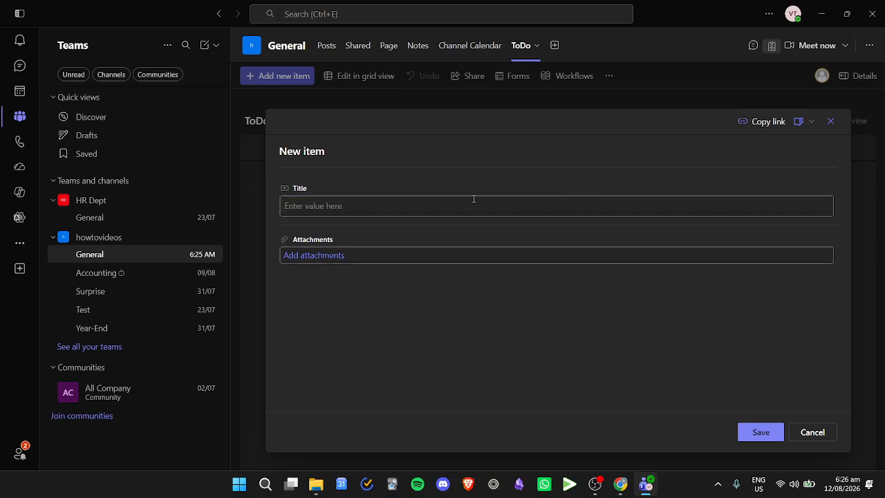
pyautogui.click(359, 211)
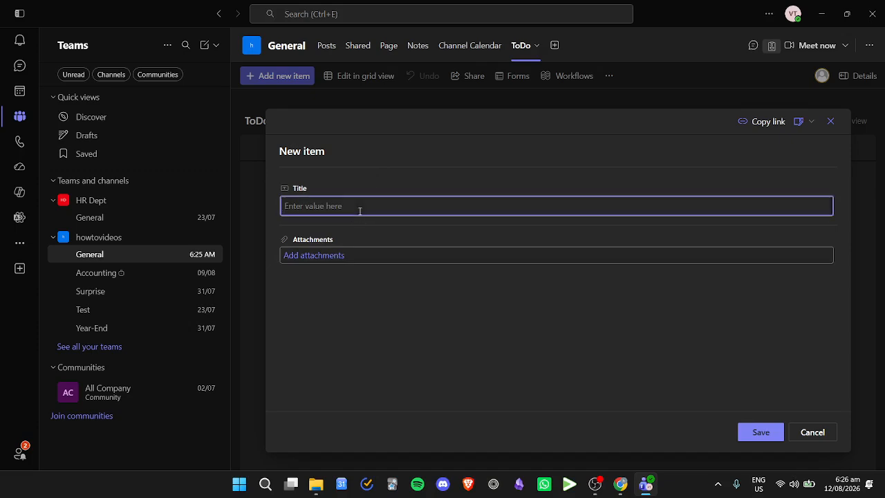
pyautogui.write('Sample')
pyautogui.click(763, 431)
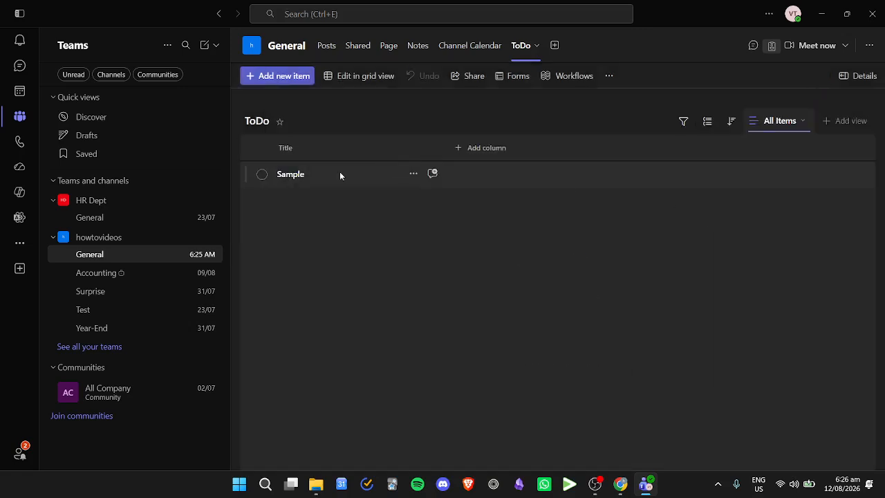
pyautogui.click(477, 149)
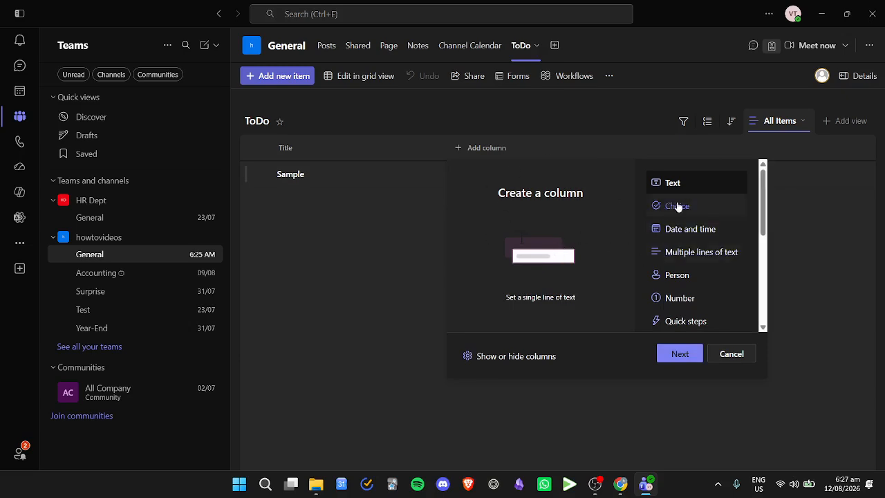
pyautogui.scroll(-3, 692, 222)
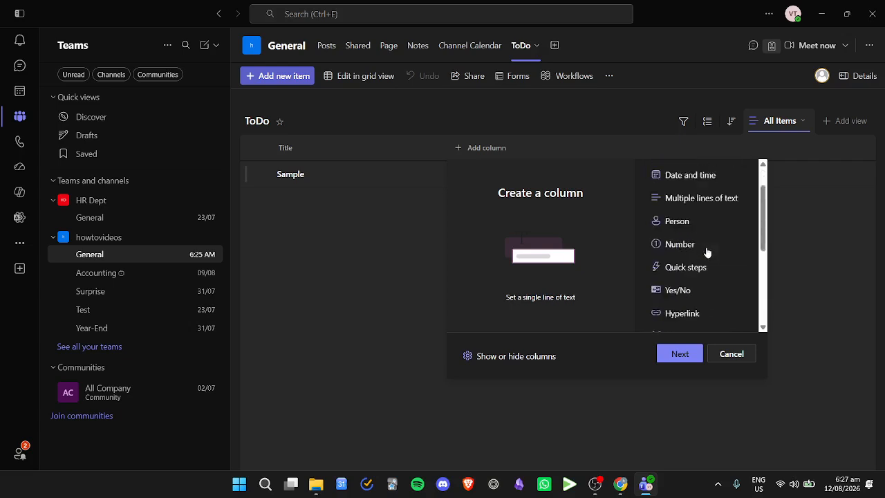
pyautogui.scroll(3, 705, 249)
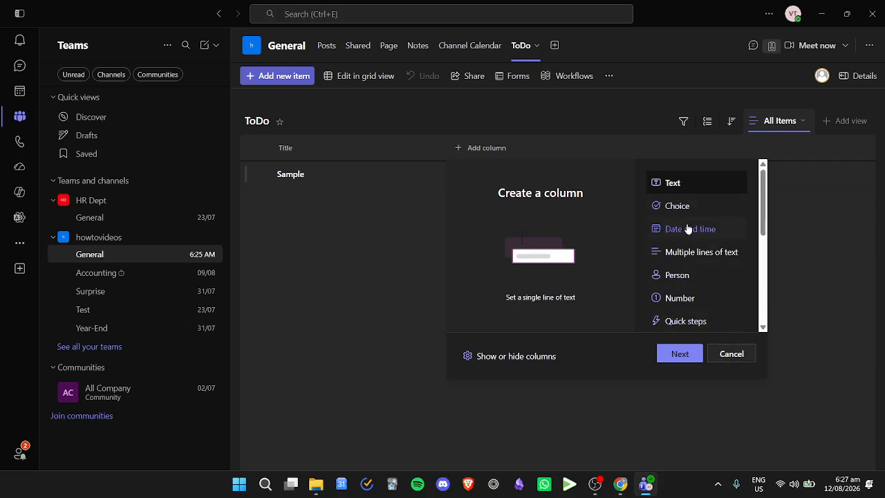
pyautogui.scroll(-5, 692, 249)
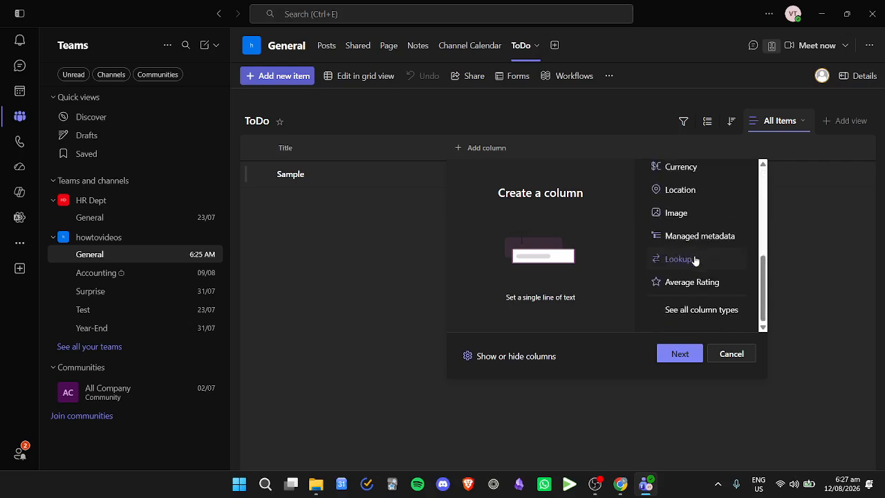
pyautogui.click(744, 355)
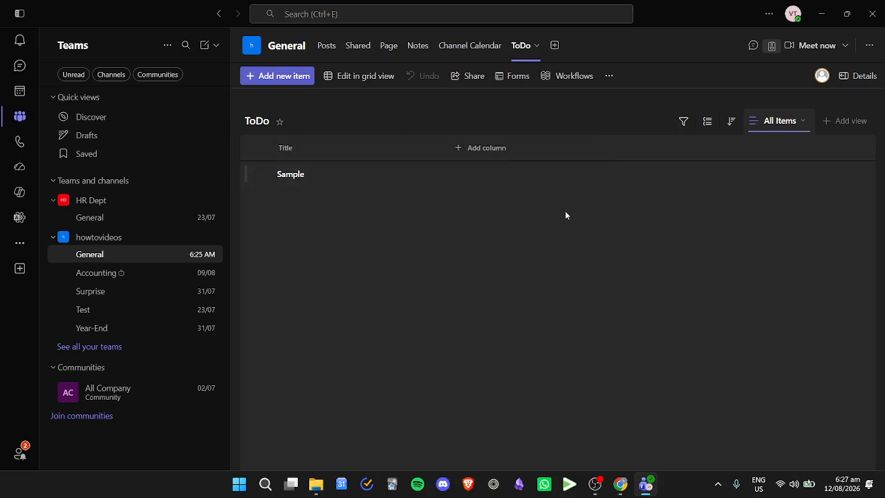
# Add a choice column named Status to the ToDo list with the choices Finished, Ongoing and Not Finished.
pyautogui.click(476, 149)
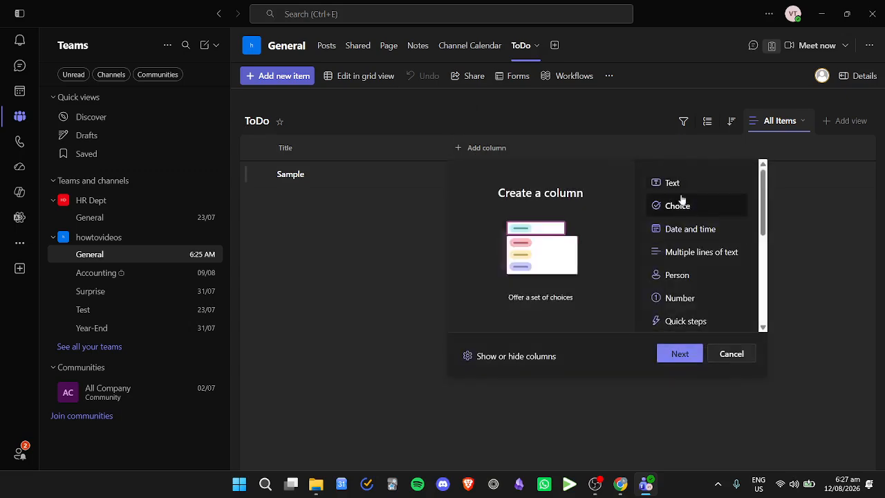
pyautogui.click(680, 354)
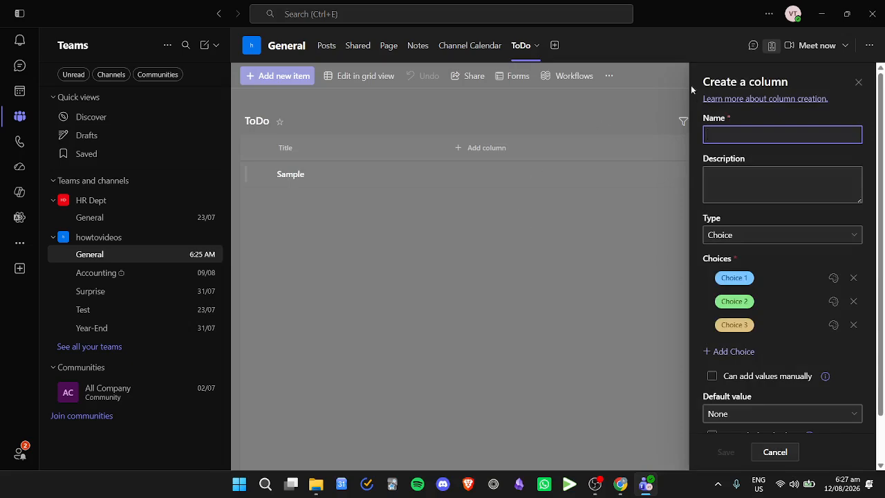
pyautogui.click(745, 277)
pyautogui.write('Finished')
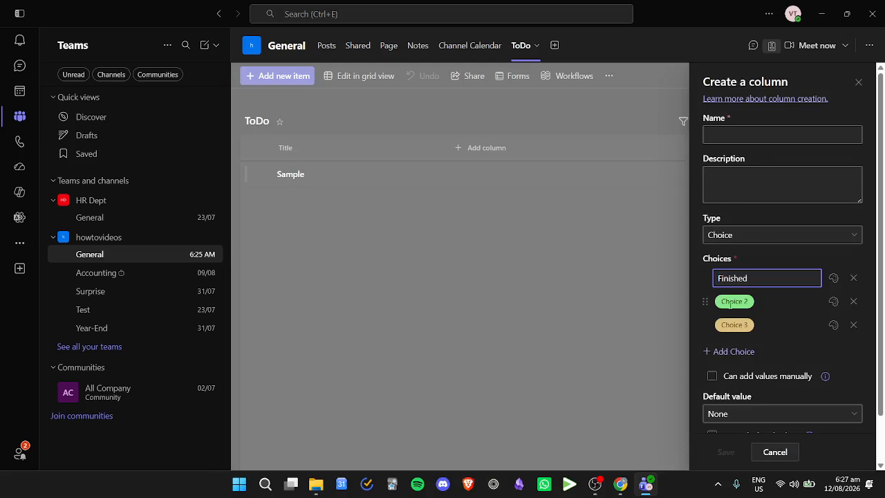
pyautogui.click(730, 302)
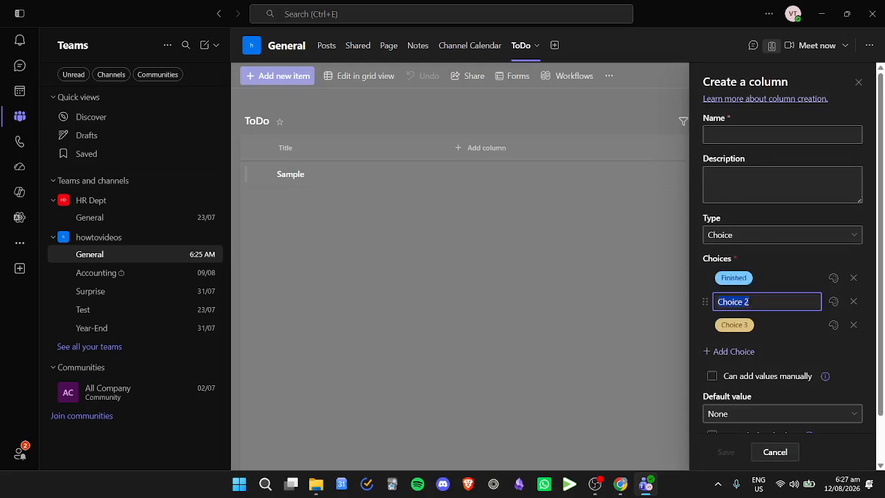
pyautogui.write('Nngoigi')
pyautogui.click(746, 325)
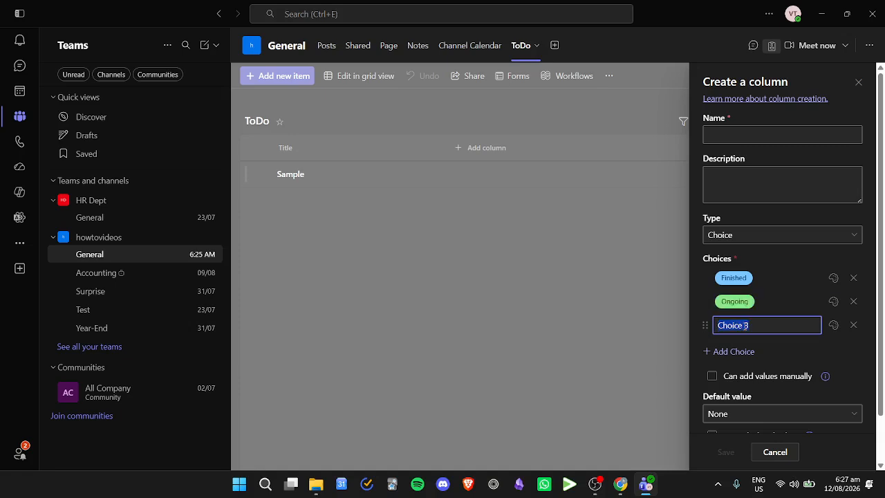
pyautogui.write('Not Finished')
pyautogui.click(733, 133)
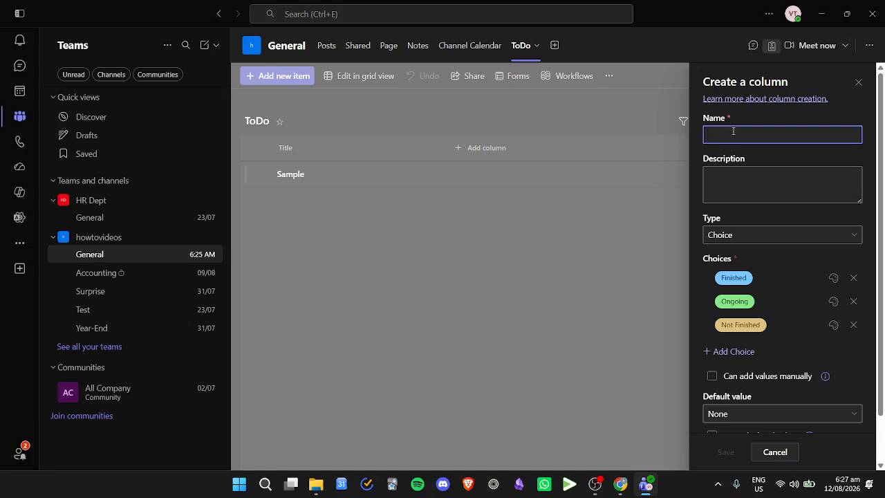
pyautogui.write('Status')
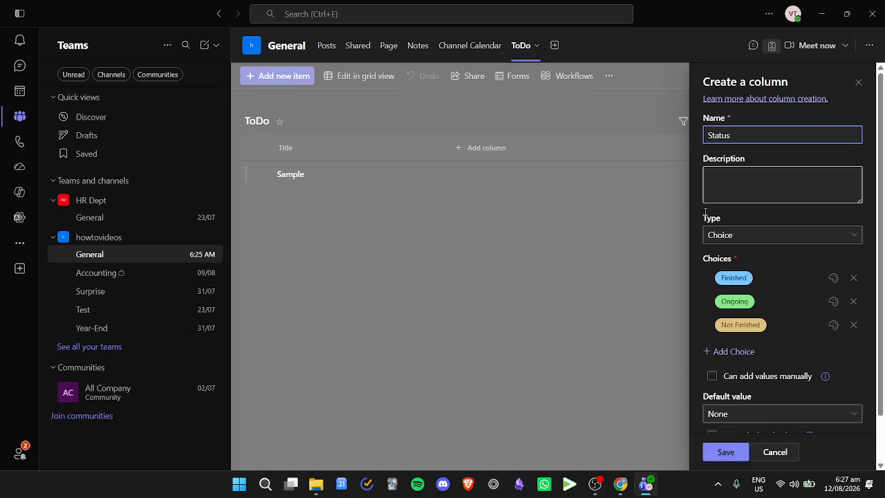
pyautogui.click(726, 451)
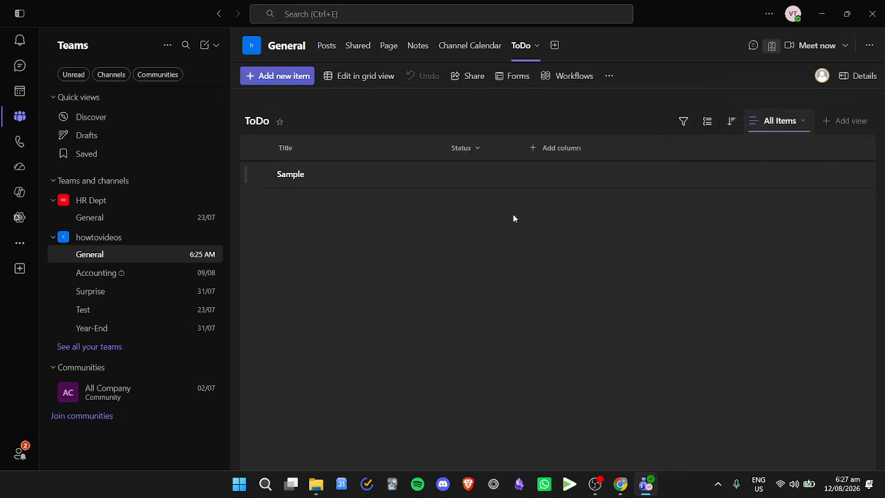
pyautogui.click(477, 148)
pyautogui.click(430, 173)
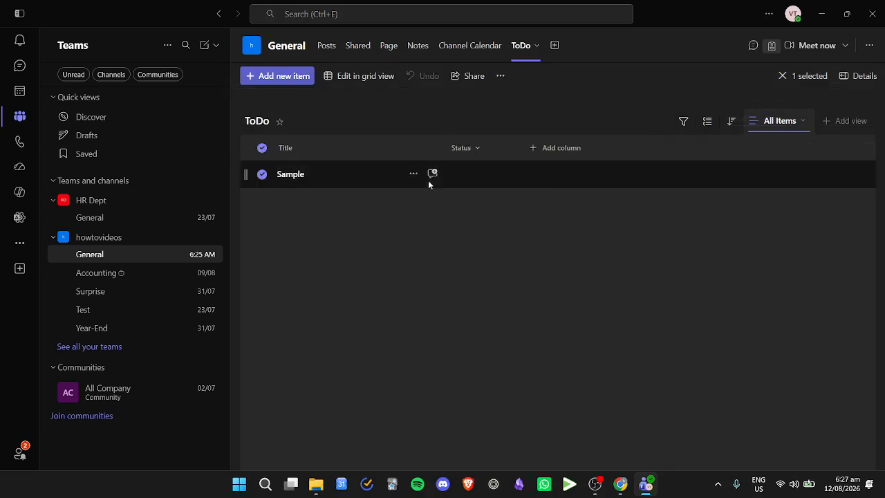
pyautogui.click(484, 176)
pyautogui.click(483, 238)
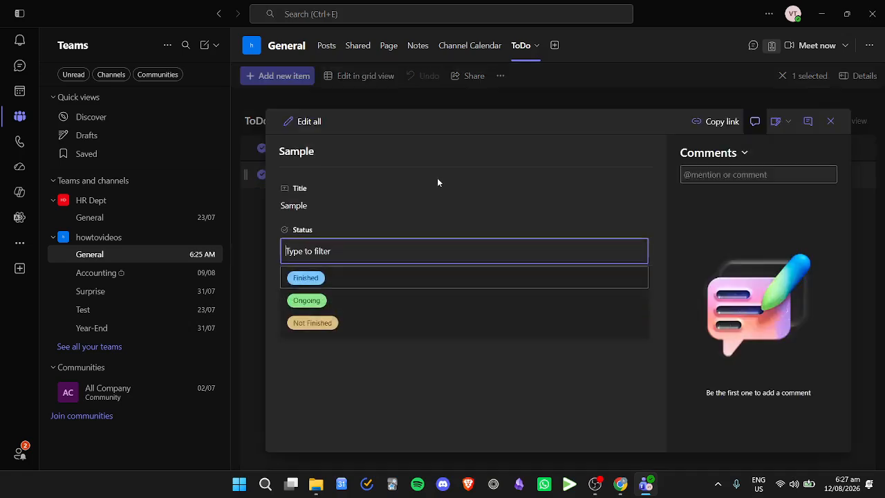
pyautogui.click(424, 181)
pyautogui.click(830, 121)
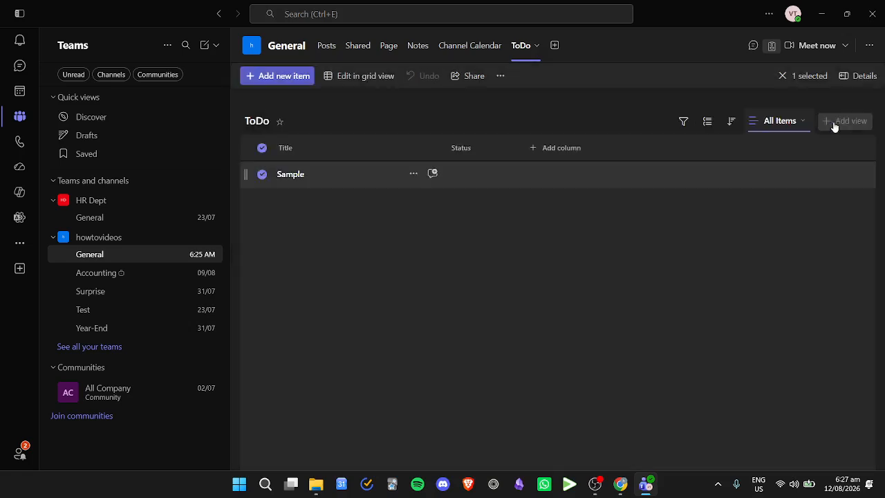
# Add a new item titled Task 1 with the status Not Finished to the ToDo list.
pyautogui.click(291, 81)
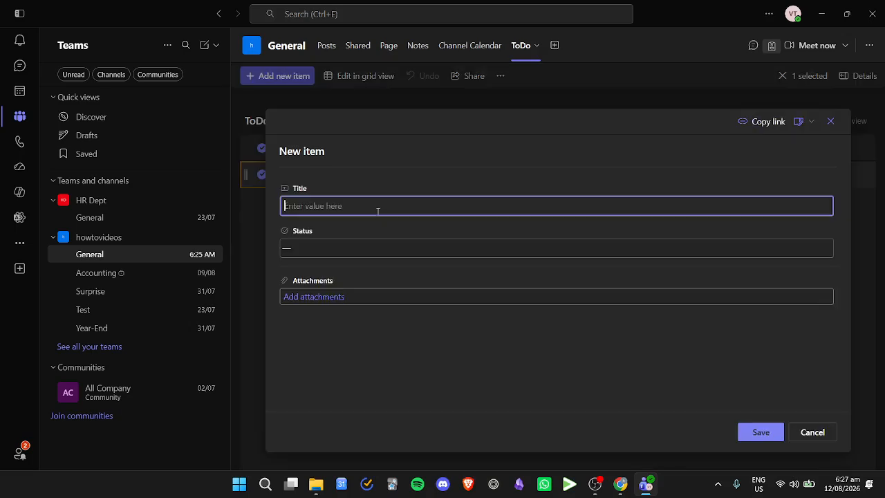
pyautogui.click(326, 246)
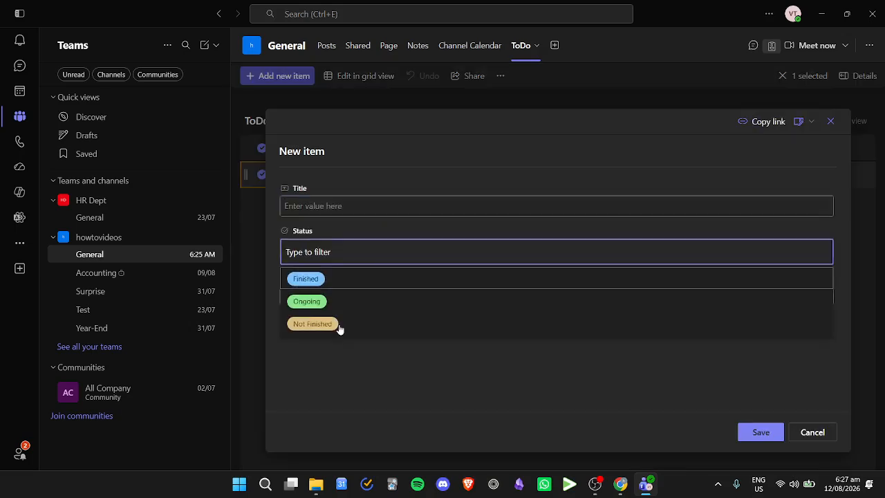
pyautogui.click(335, 325)
pyautogui.click(318, 207)
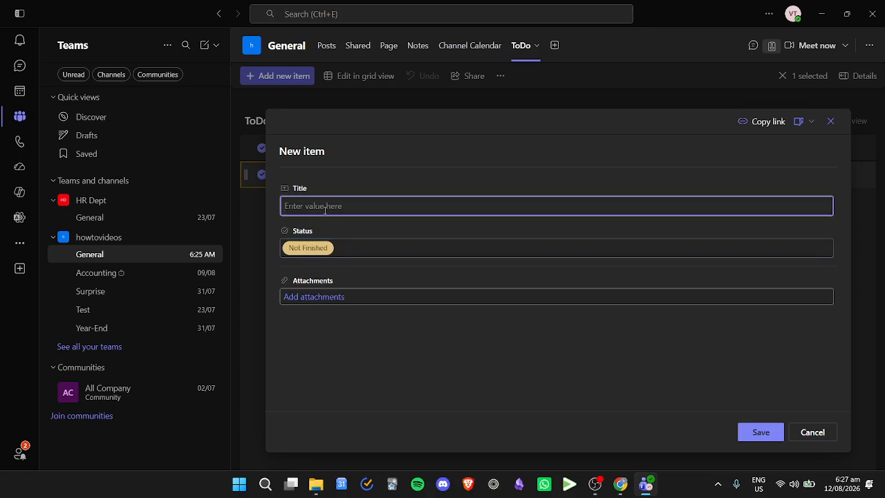
pyautogui.write('Task 1')
pyautogui.click(761, 432)
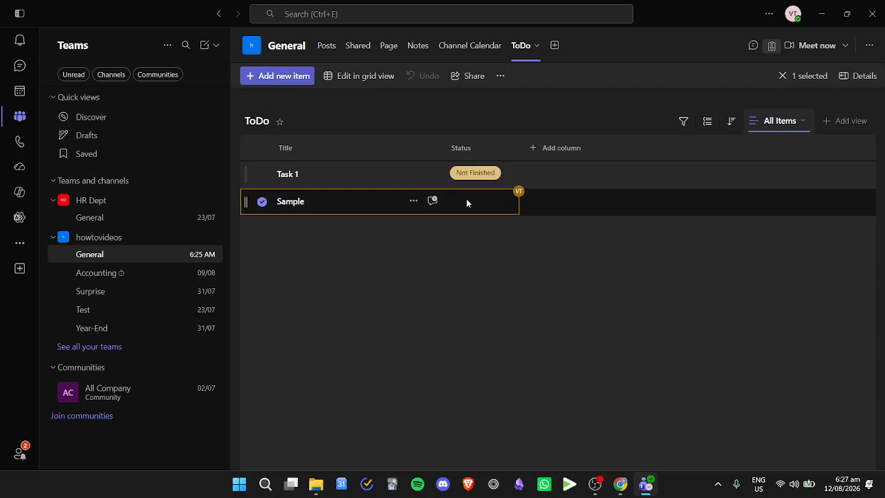
# Set the Sample item's status to Ongoing and close its details.
pyautogui.click(460, 201)
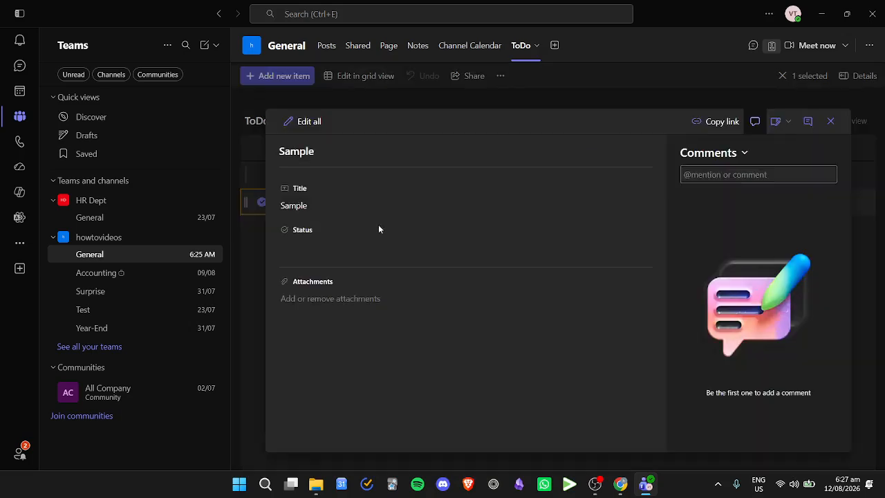
pyautogui.click(307, 245)
pyautogui.click(308, 300)
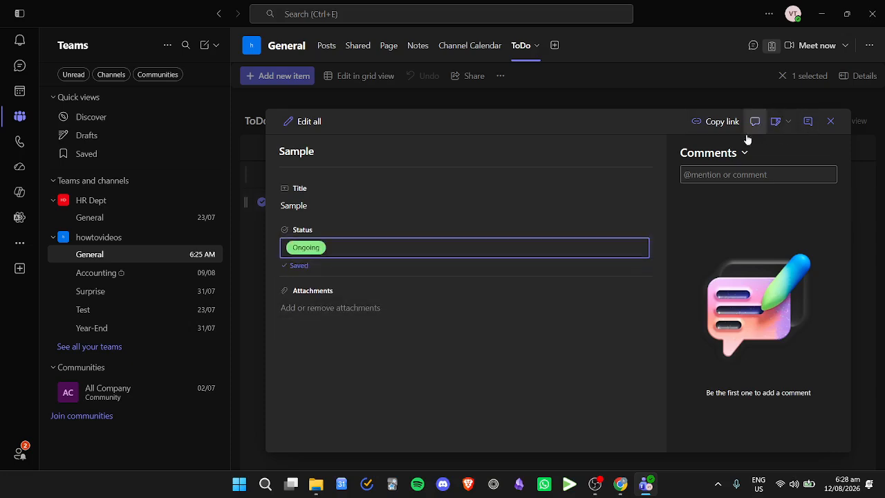
pyautogui.click(831, 122)
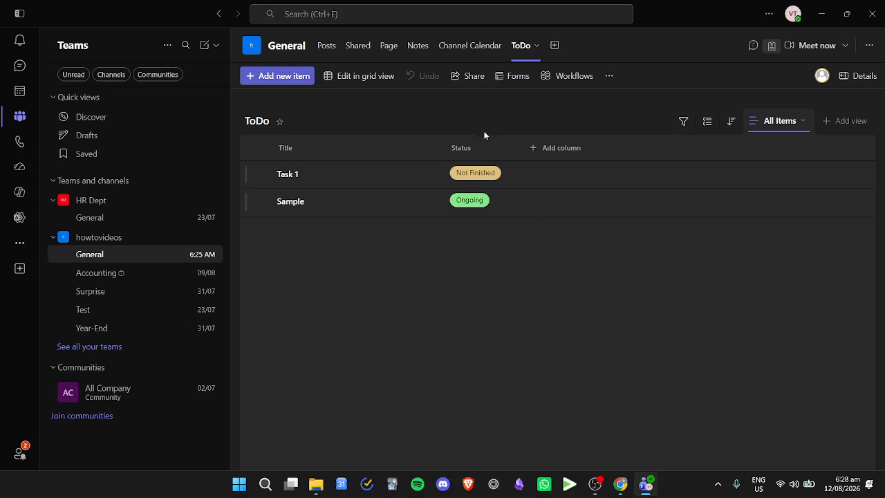
# Add the Lists app as another tab in the General channel, with the channel post about the tab turned off.
pyautogui.click(553, 45)
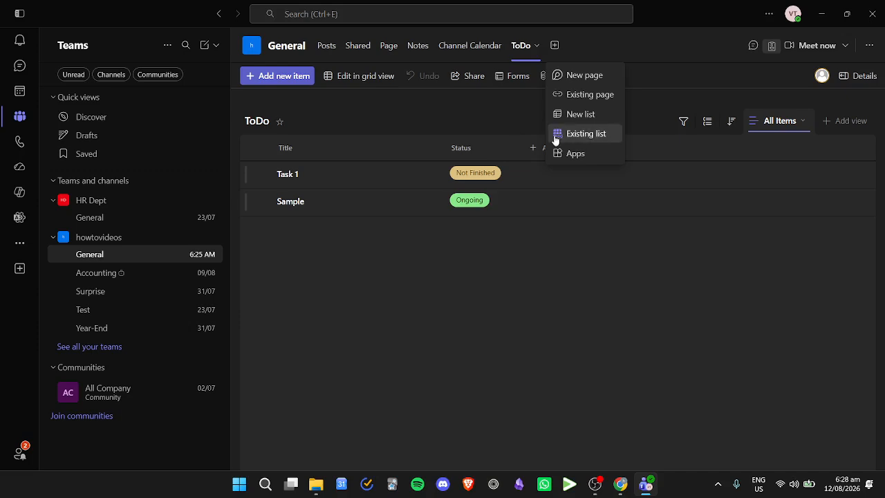
pyautogui.click(452, 117)
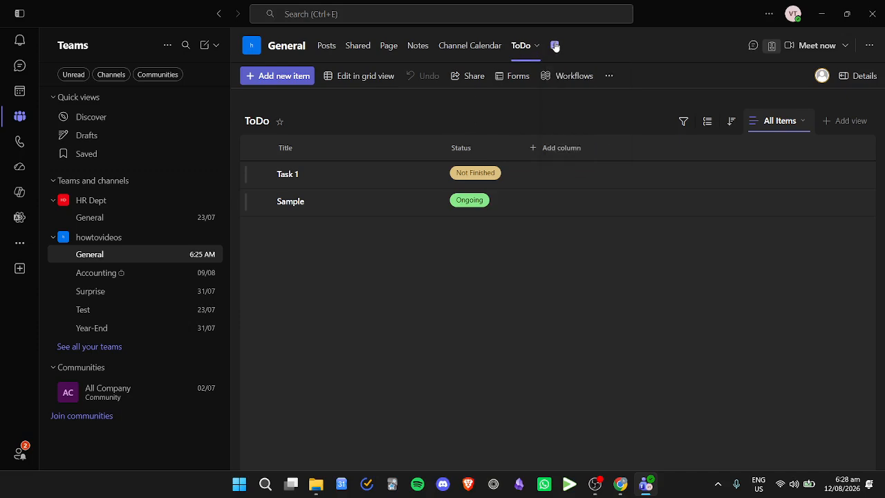
pyautogui.click(555, 46)
pyautogui.click(587, 155)
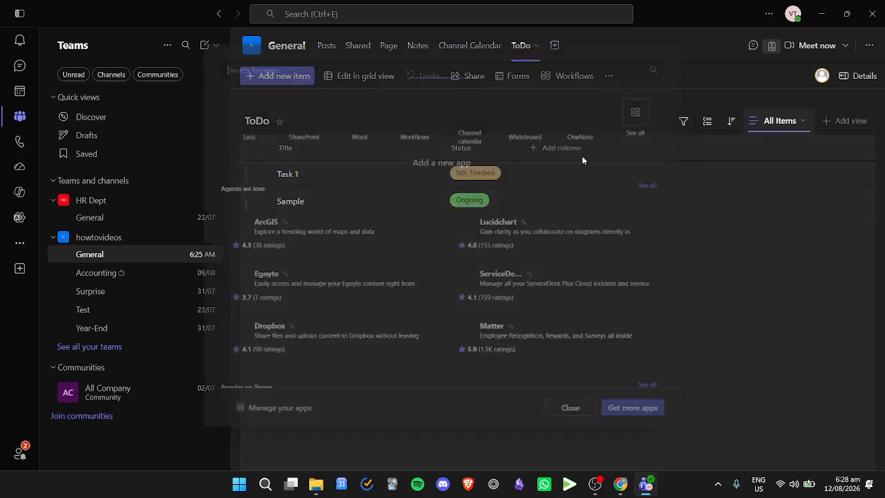
pyautogui.click(230, 102)
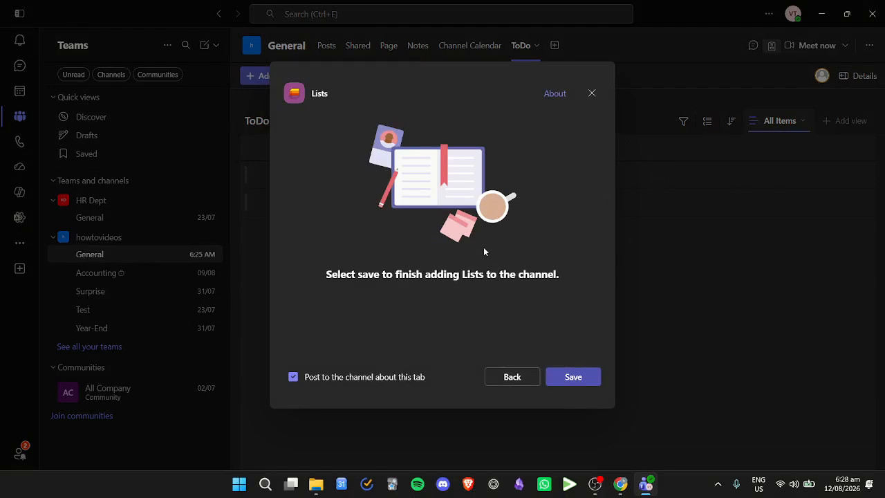
pyautogui.click(387, 376)
pyautogui.click(573, 377)
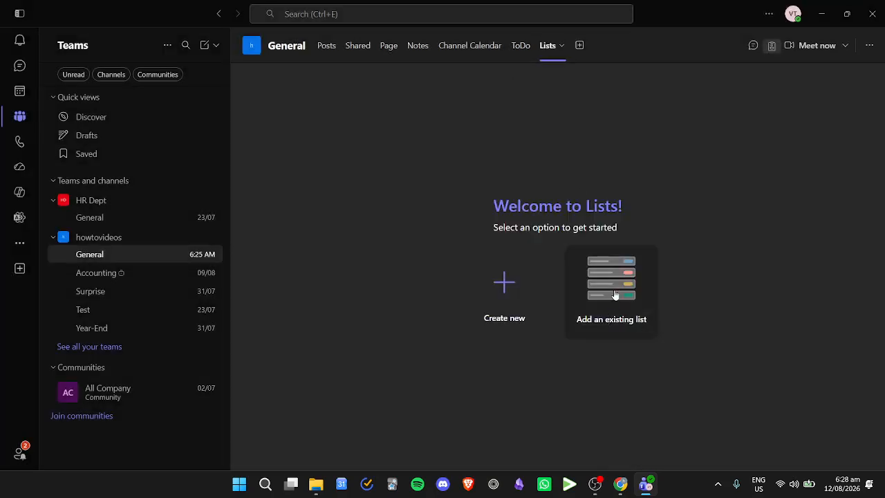
# Examine the blank, import and Microsoft template options for creating a list in the Lists tab, and return to the ToDo list.
pyautogui.click(615, 295)
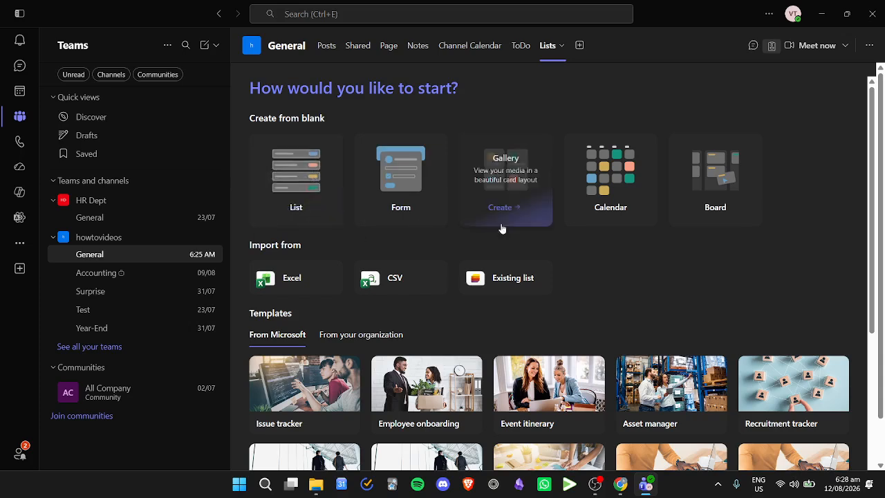
pyautogui.click(524, 50)
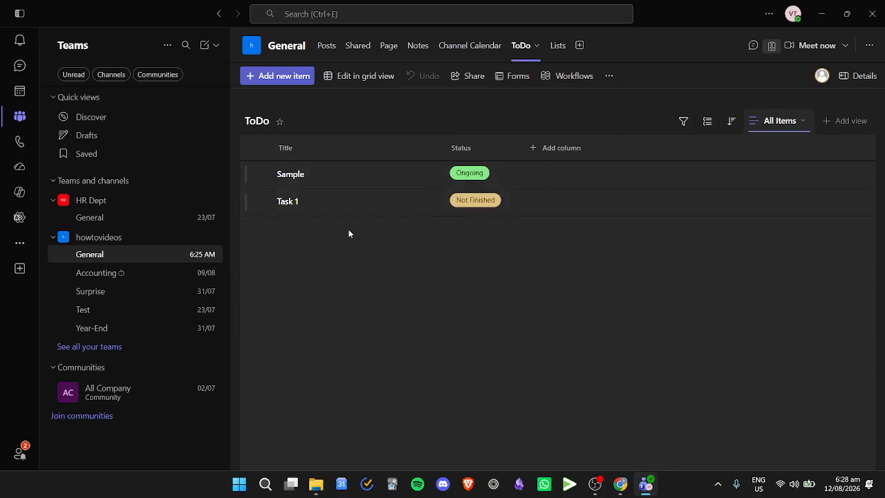
pyautogui.click(556, 47)
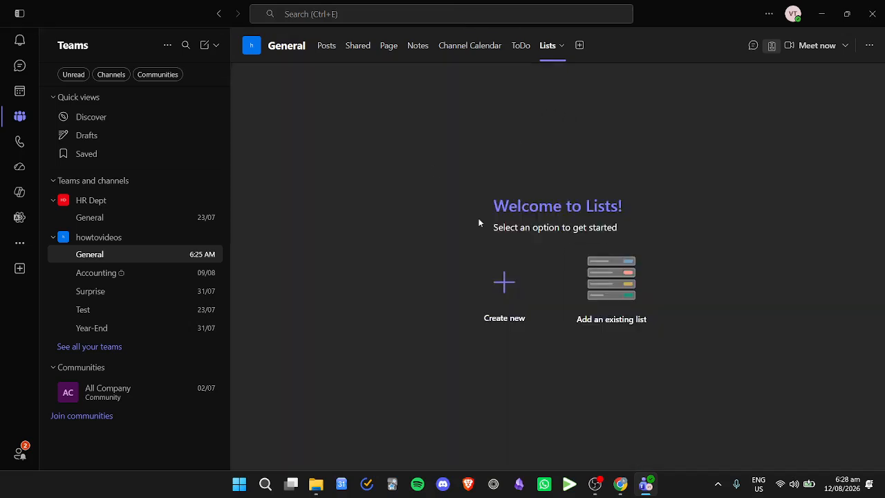
pyautogui.click(504, 287)
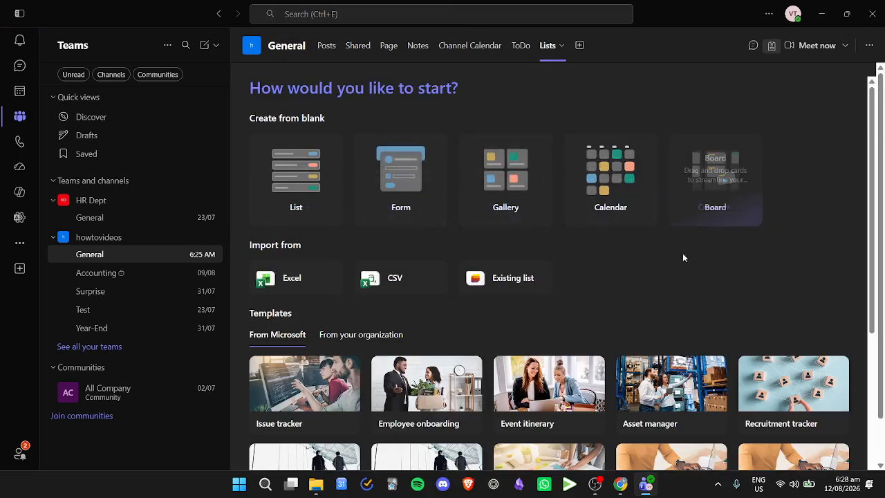
pyautogui.scroll(-3, 584, 276)
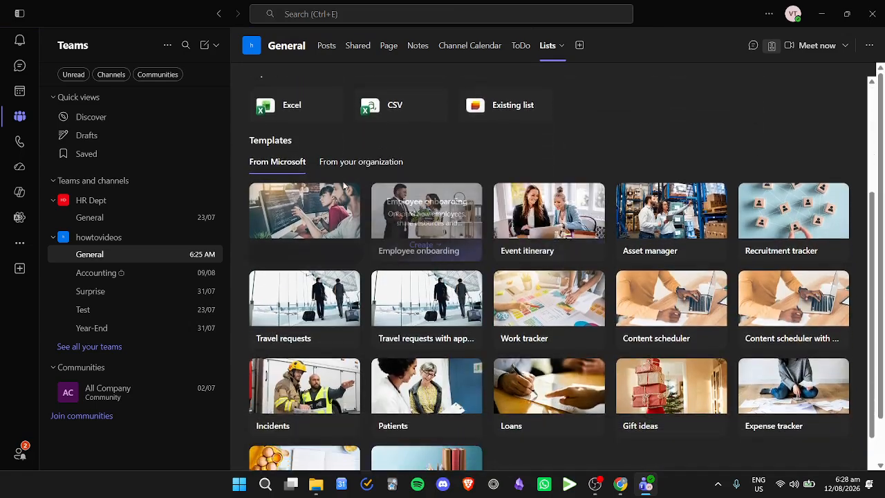
pyautogui.scroll(-1, 331, 309)
pyautogui.scroll(-1, 331, 309)
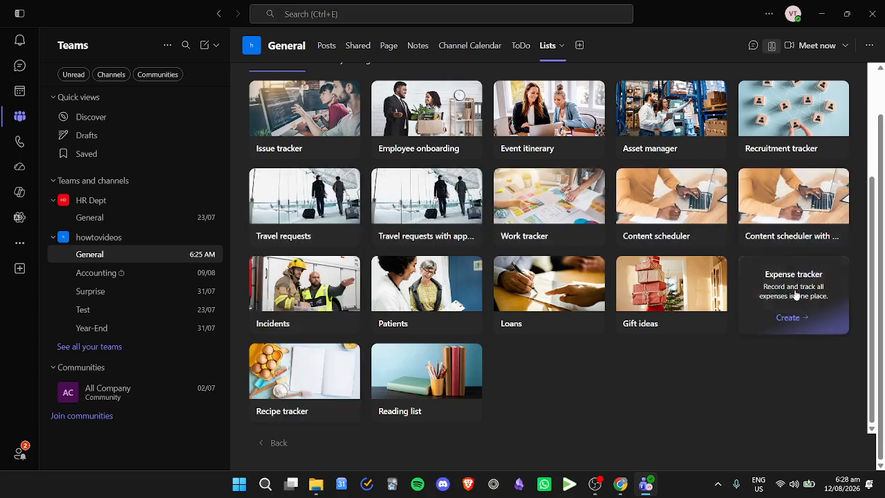
pyautogui.scroll(1, 564, 325)
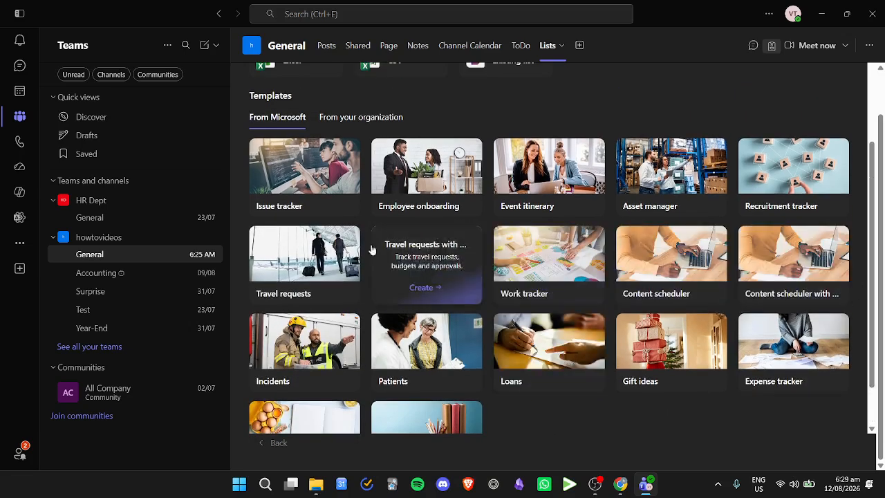
pyautogui.scroll(2, 484, 180)
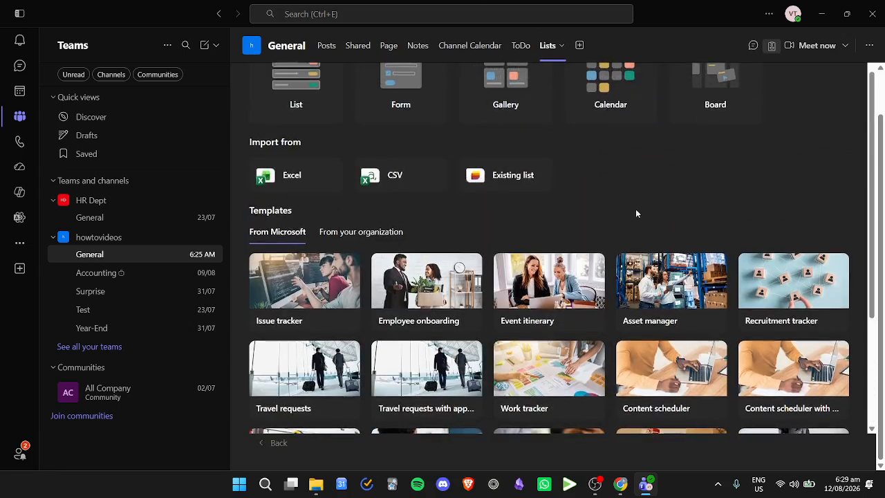
pyautogui.scroll(-3, 692, 311)
pyautogui.scroll(4, 717, 368)
pyautogui.click(521, 46)
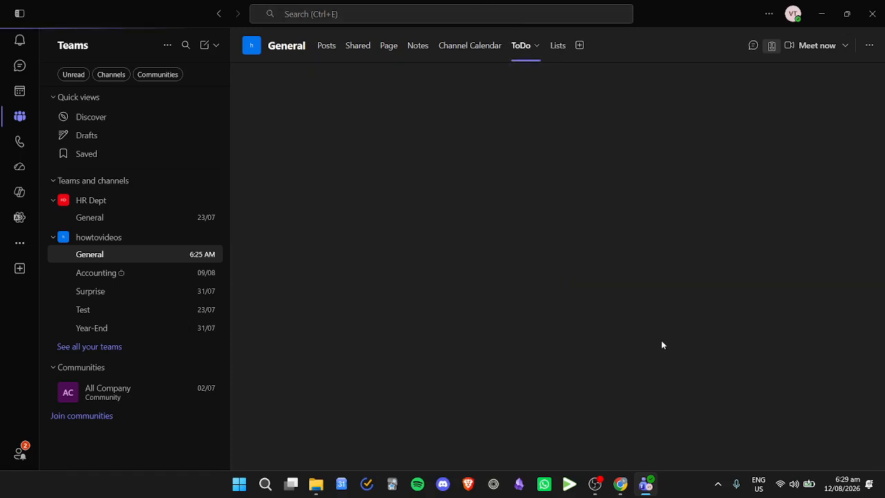